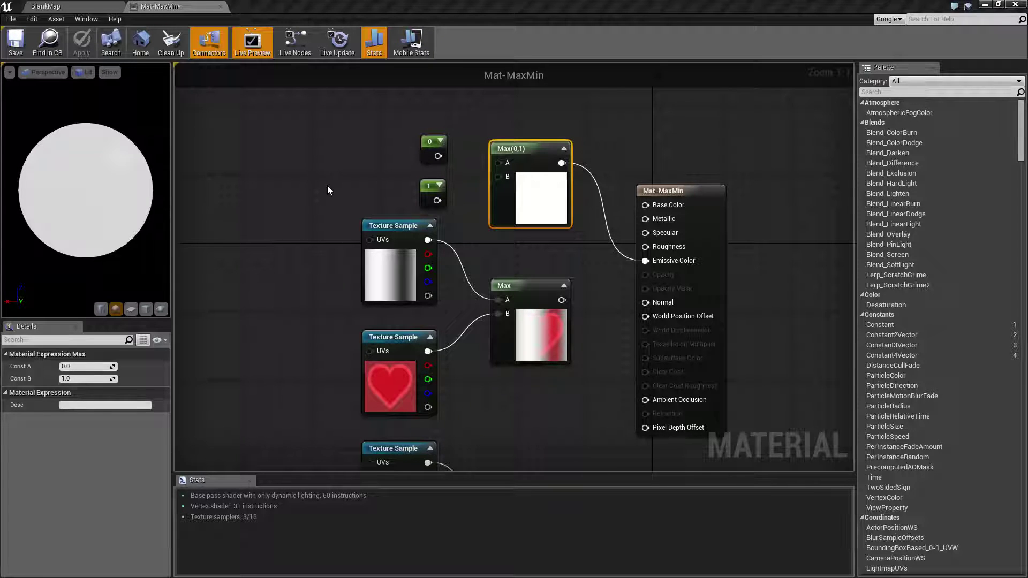
- Search the node list for 'max' without adding one, then select the existing Max(0,1) node
{"action": "right_click_drag", "start_coordinate": [332, 195], "coordinate": [334, 250]}
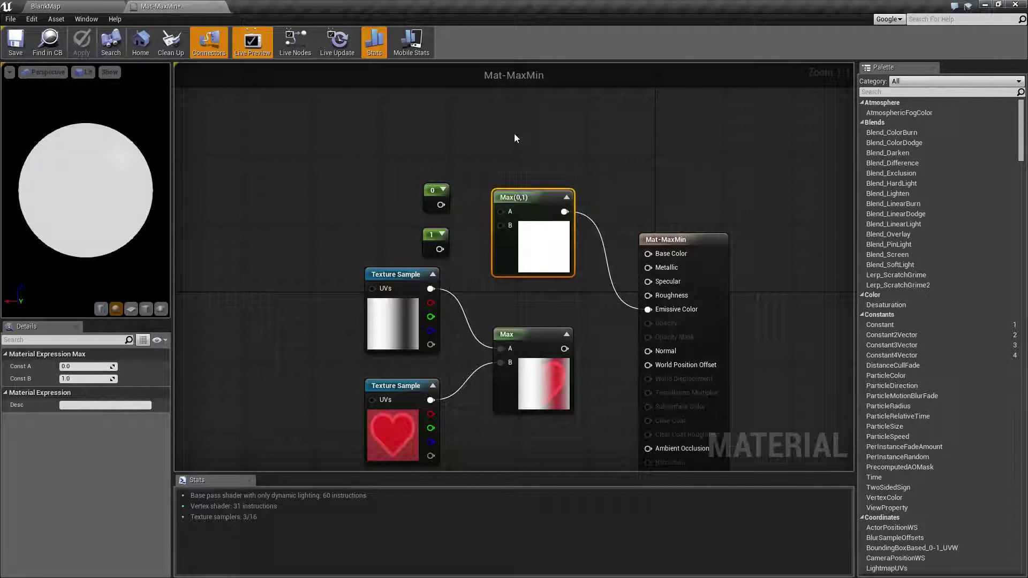
{"action": "right_click_drag", "start_coordinate": [514, 137], "coordinate": [515, 203]}
{"action": "right_click", "coordinate": [503, 151]}
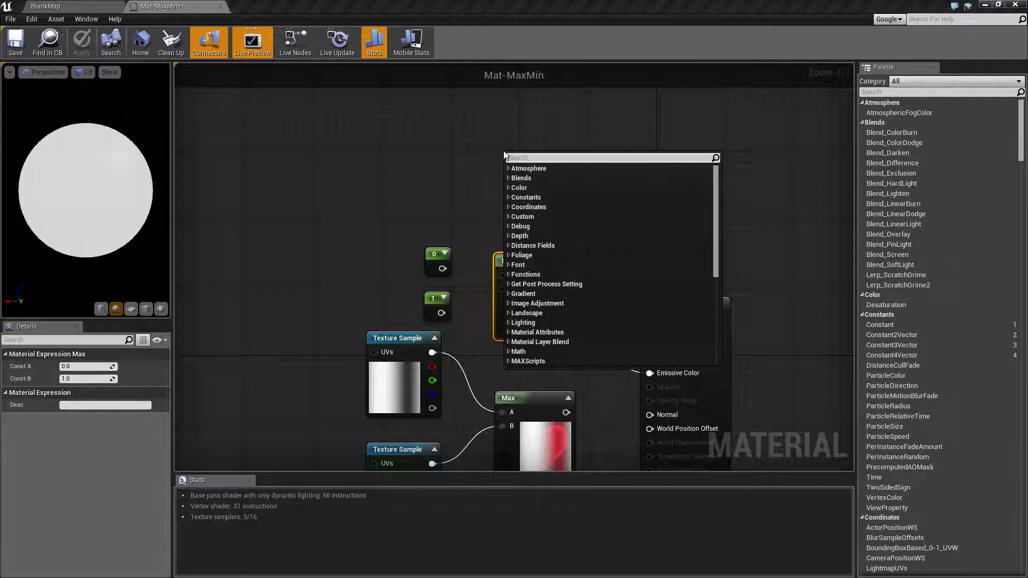
{"action": "type", "text": "max"}
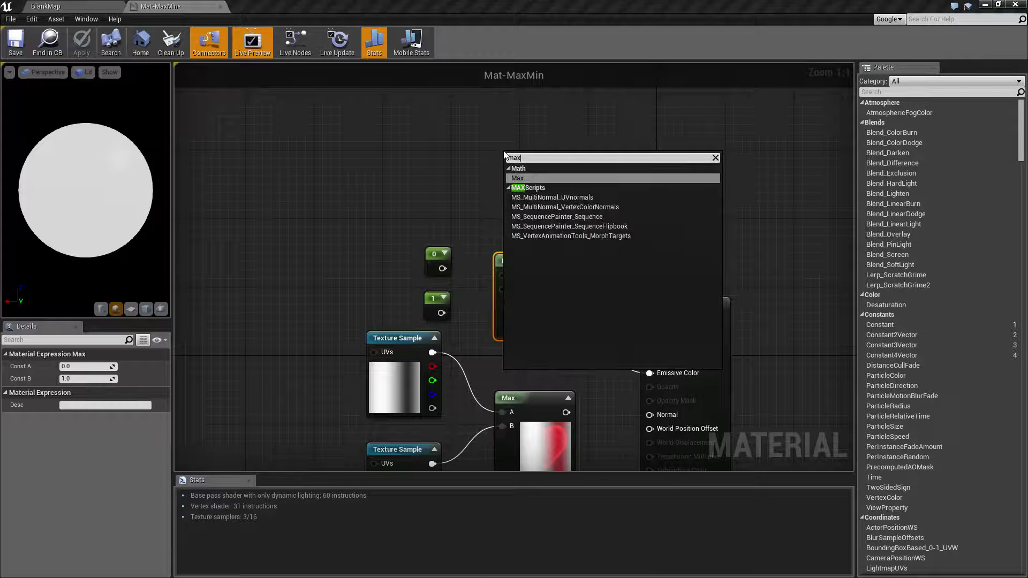
{"action": "left_click", "coordinate": [467, 181]}
{"action": "right_click_drag", "start_coordinate": [586, 231], "coordinate": [618, 200]}
{"action": "left_click", "coordinate": [548, 230]}
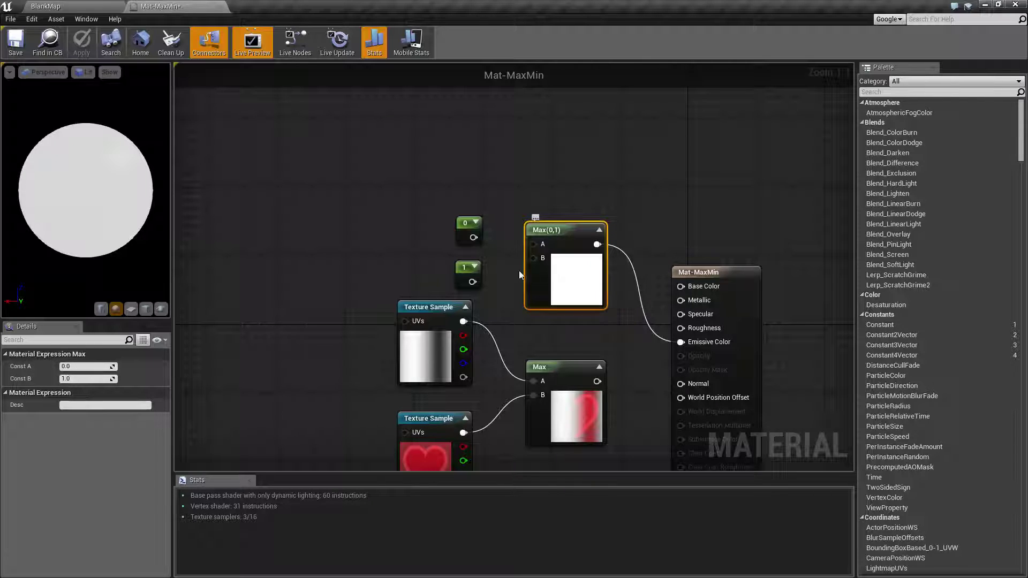
- Wire the 0 constant into the upper Max node's A input and the 1 constant into B
{"action": "right_click_drag", "start_coordinate": [505, 204], "coordinate": [502, 169]}
{"action": "left_click_drag", "start_coordinate": [470, 202], "coordinate": [531, 209]}
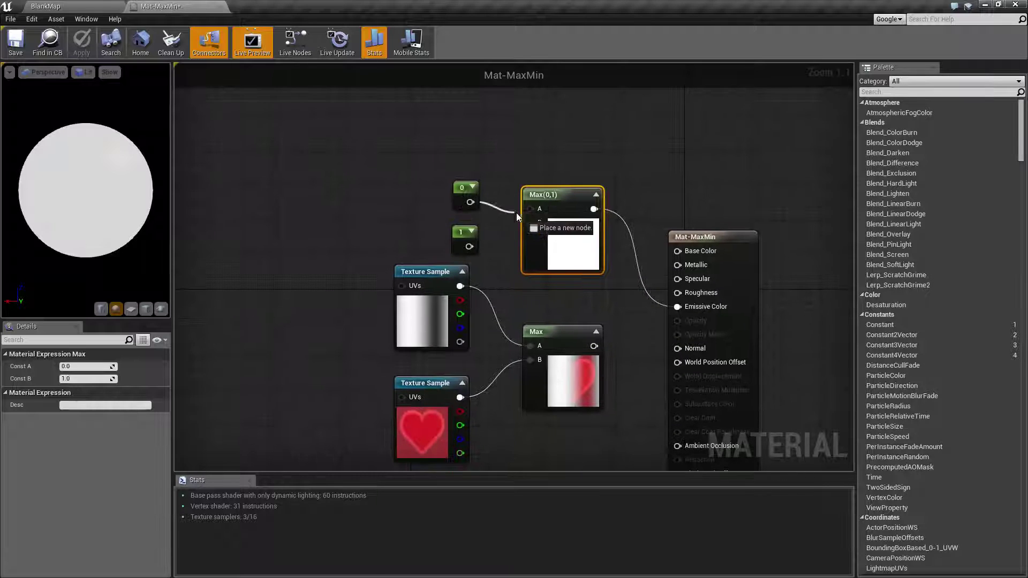
{"action": "left_click_drag", "start_coordinate": [469, 247], "coordinate": [530, 223]}
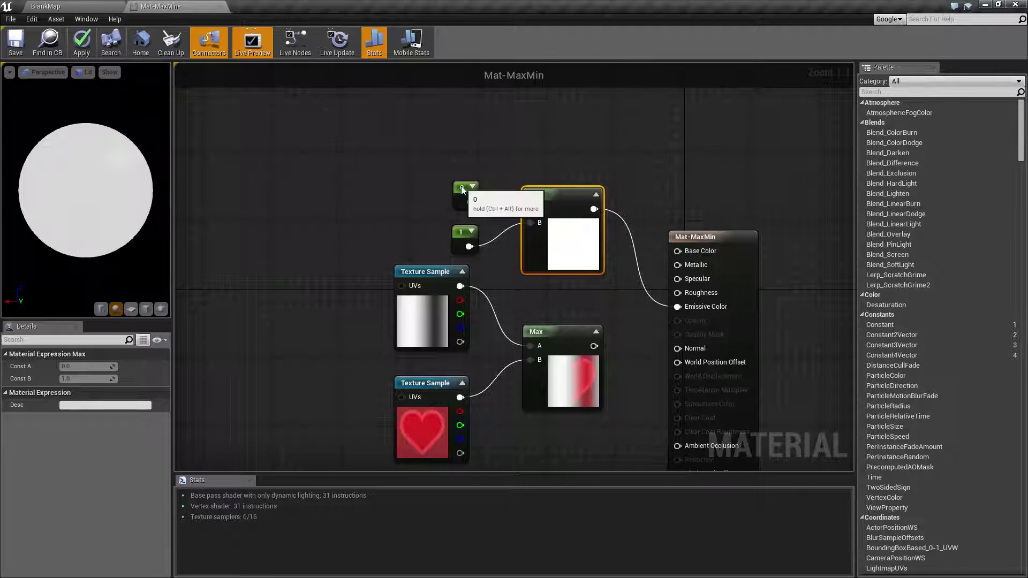
- Change the 1 constant's Value to 0.5 in Details
{"action": "left_click", "coordinate": [460, 231]}
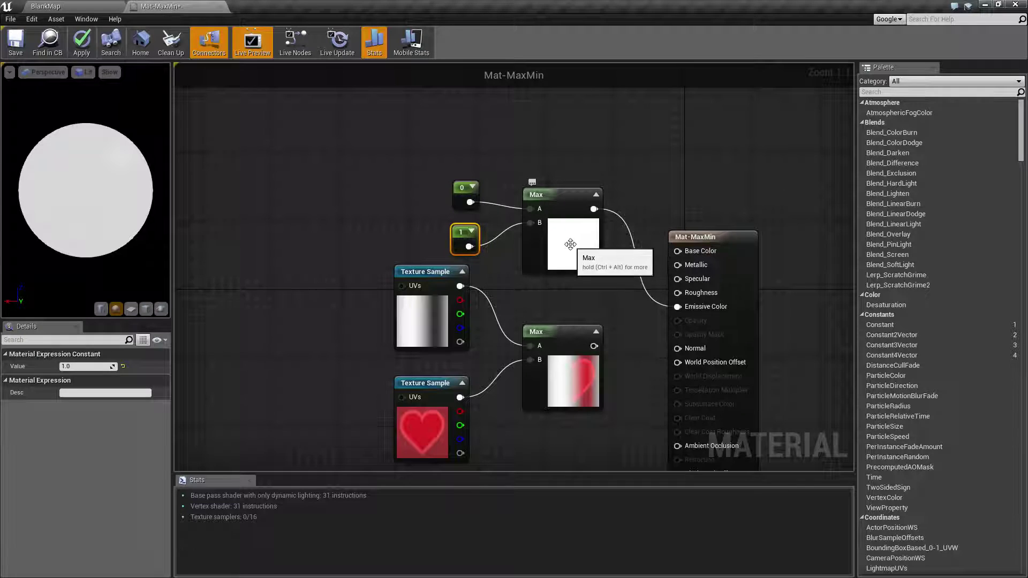
{"action": "left_click", "coordinate": [88, 366]}
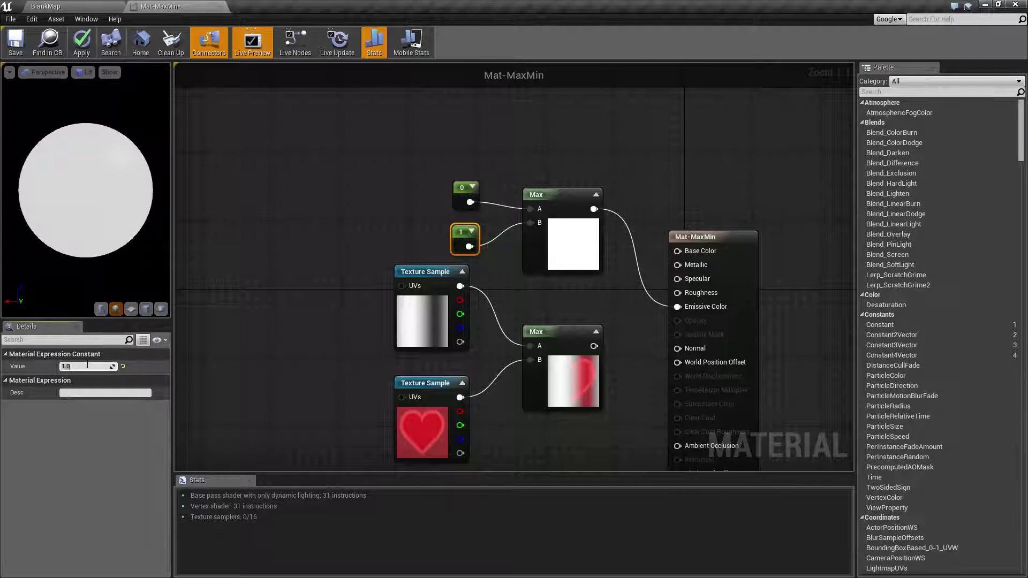
{"action": "type", "text": ".5"}
{"action": "key", "text": "Return"}
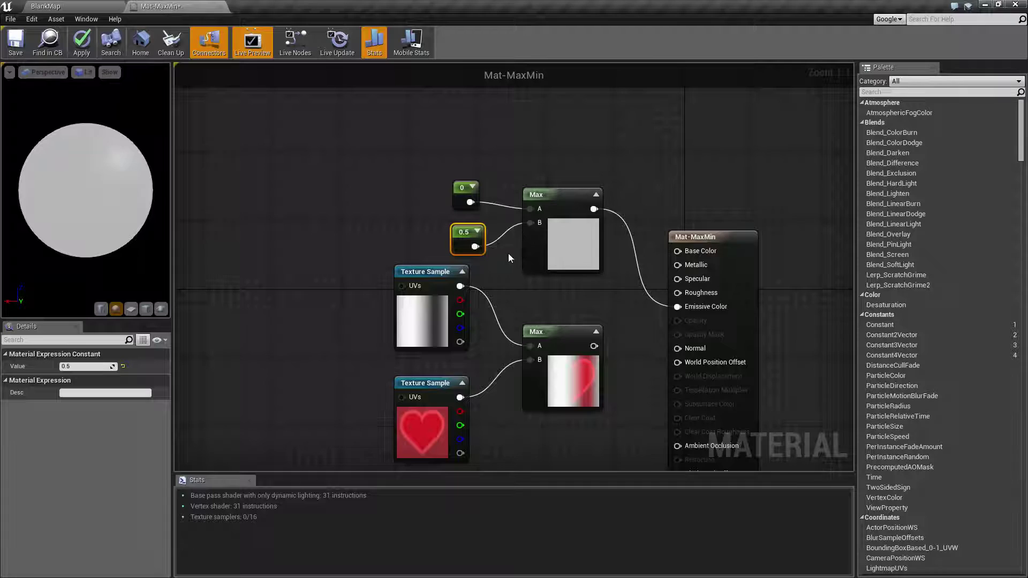
- Connect the lower, texture-fed Max node's output to Emissive Color
{"action": "right_click_drag", "start_coordinate": [582, 341], "coordinate": [563, 262]}
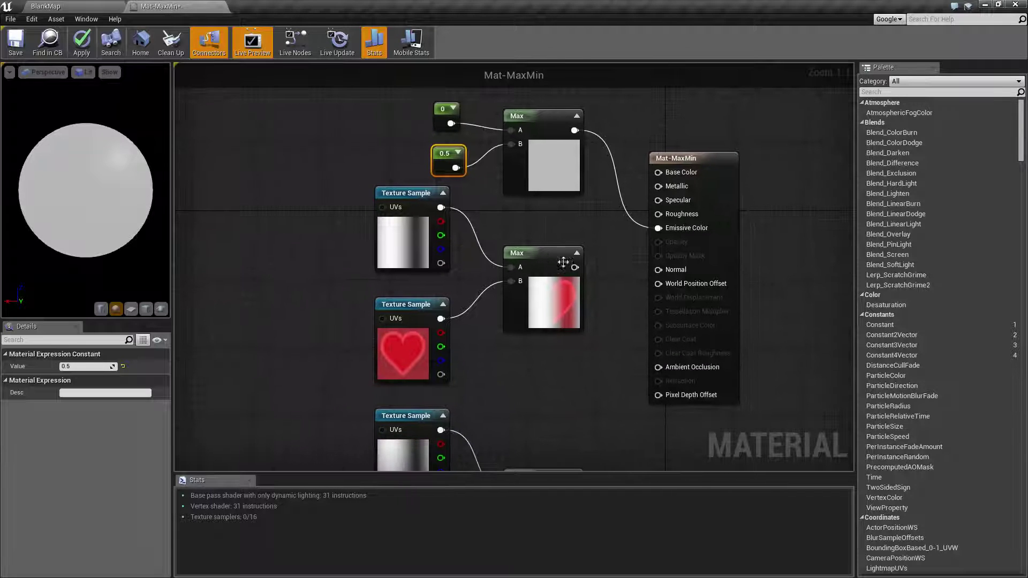
{"action": "left_click_drag", "start_coordinate": [574, 267], "coordinate": [659, 228]}
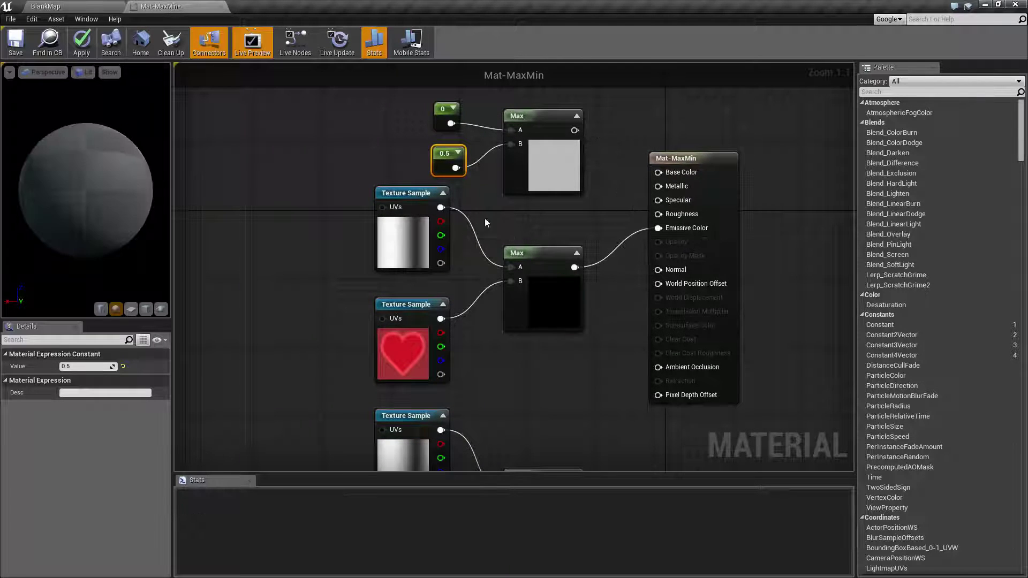
{"action": "right_click_drag", "start_coordinate": [485, 222], "coordinate": [564, 200]}
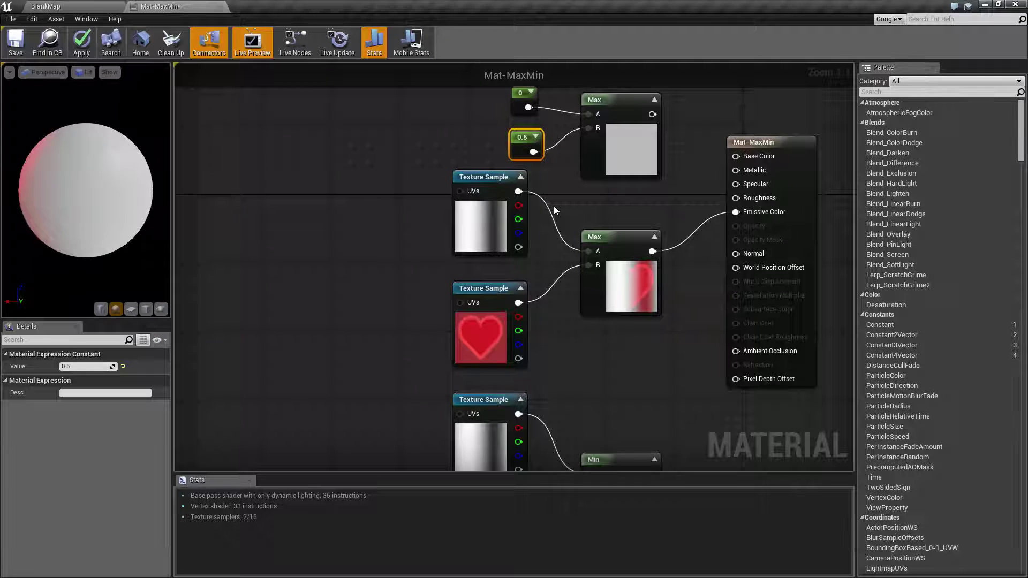
- Switch the material preview to the flat plane mesh
{"action": "left_click", "coordinate": [472, 214]}
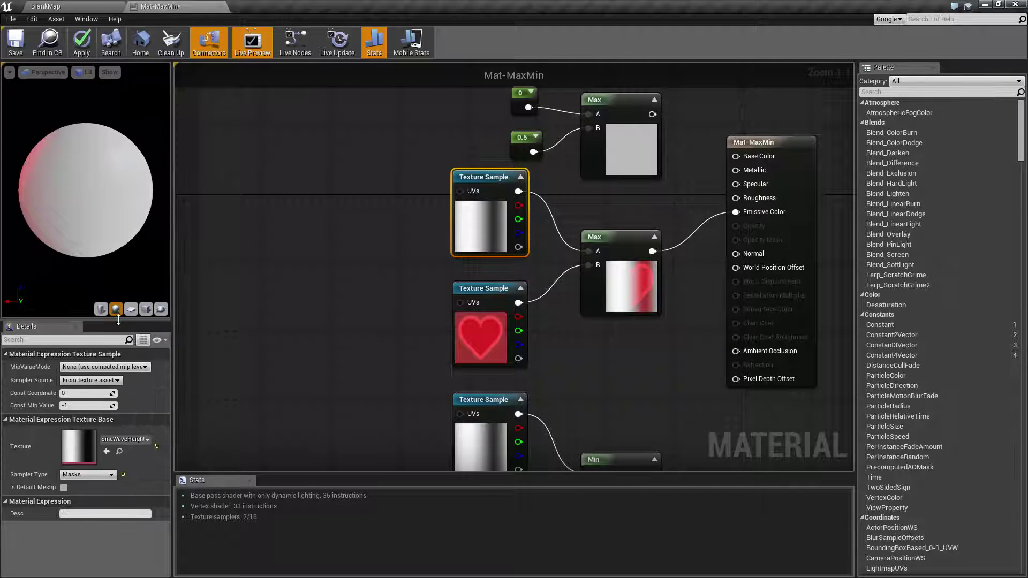
{"action": "left_click", "coordinate": [145, 309]}
{"action": "right_click_drag", "start_coordinate": [538, 325], "coordinate": [558, 344]}
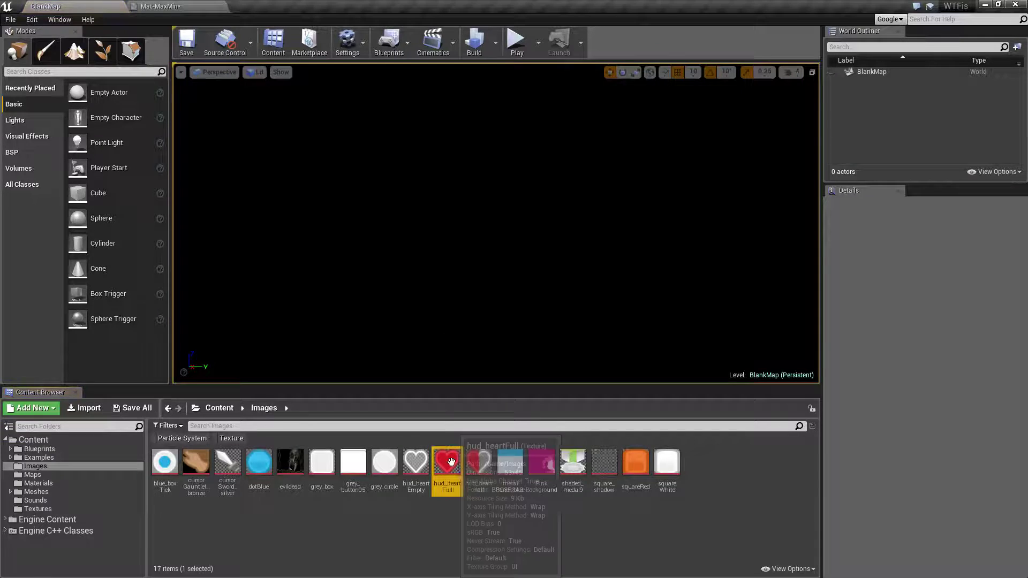
- Open hud_heartFull in the Texture Editor and toggle its colour channels, leaving only red visible
{"action": "double_click", "coordinate": [450, 462]}
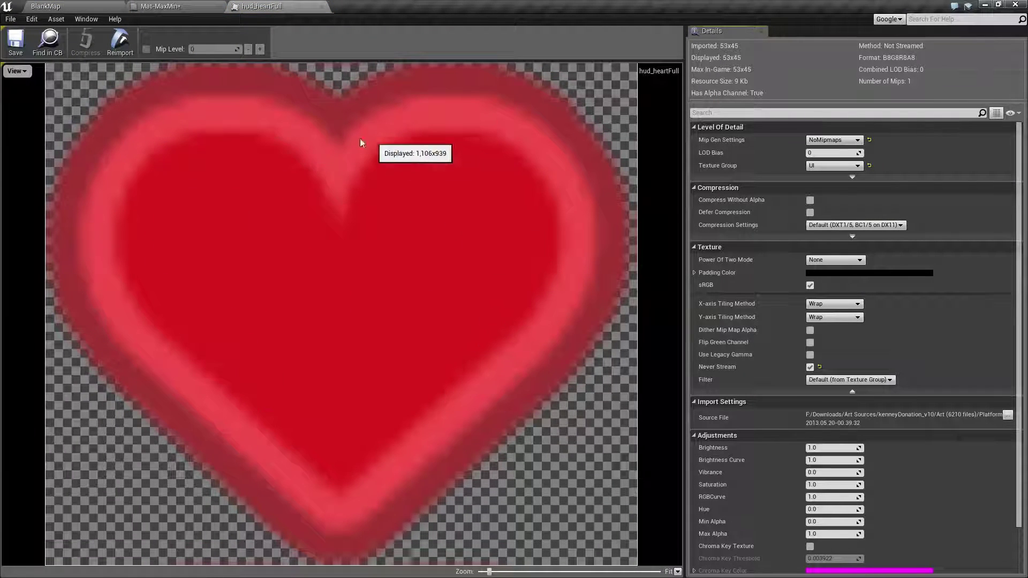
{"action": "left_click", "coordinate": [17, 71]}
{"action": "left_click", "coordinate": [14, 127]}
{"action": "left_click", "coordinate": [11, 115]}
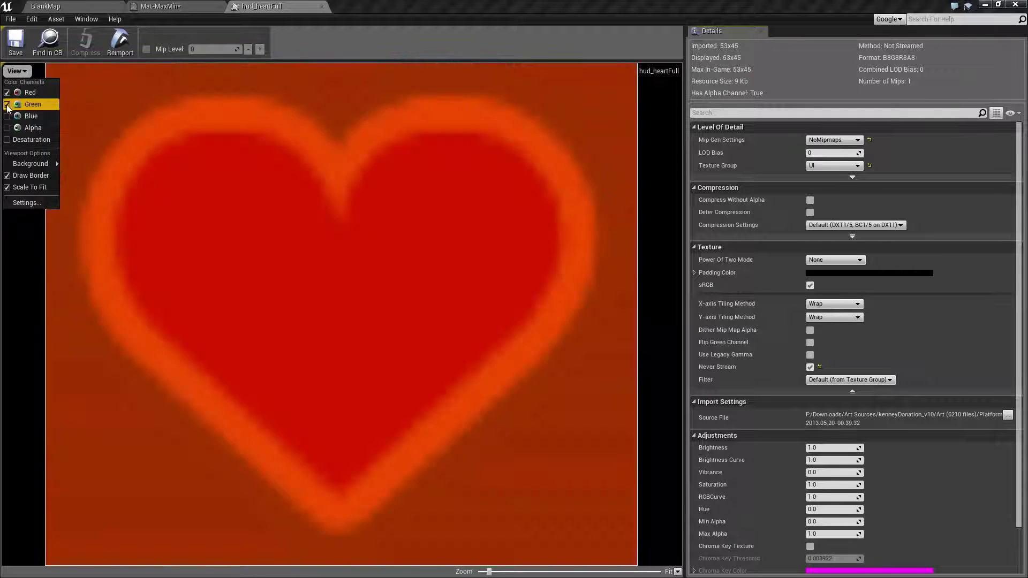
{"action": "left_click", "coordinate": [9, 104]}
{"action": "left_click", "coordinate": [8, 93]}
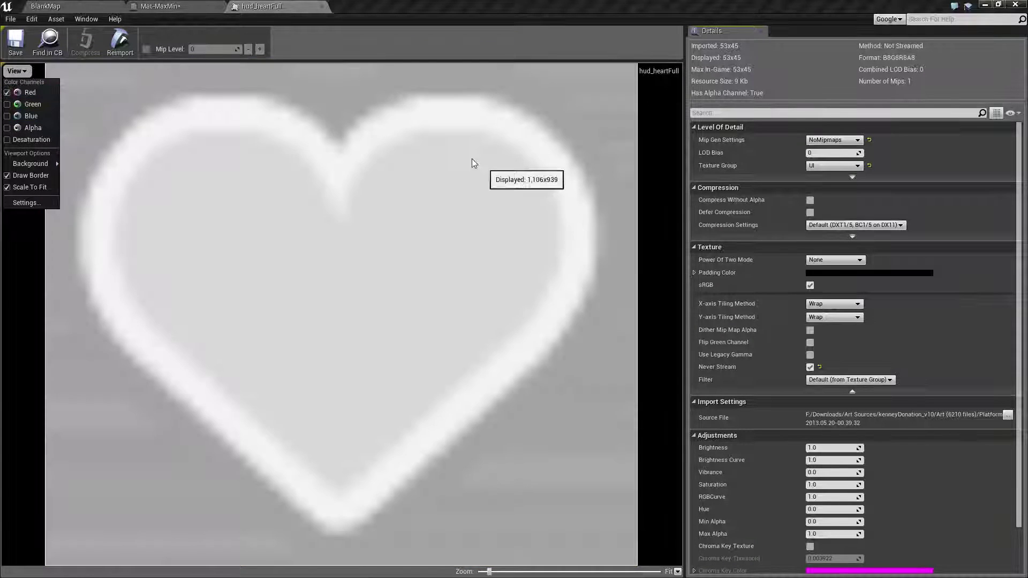
{"action": "left_click", "coordinate": [373, 364]}
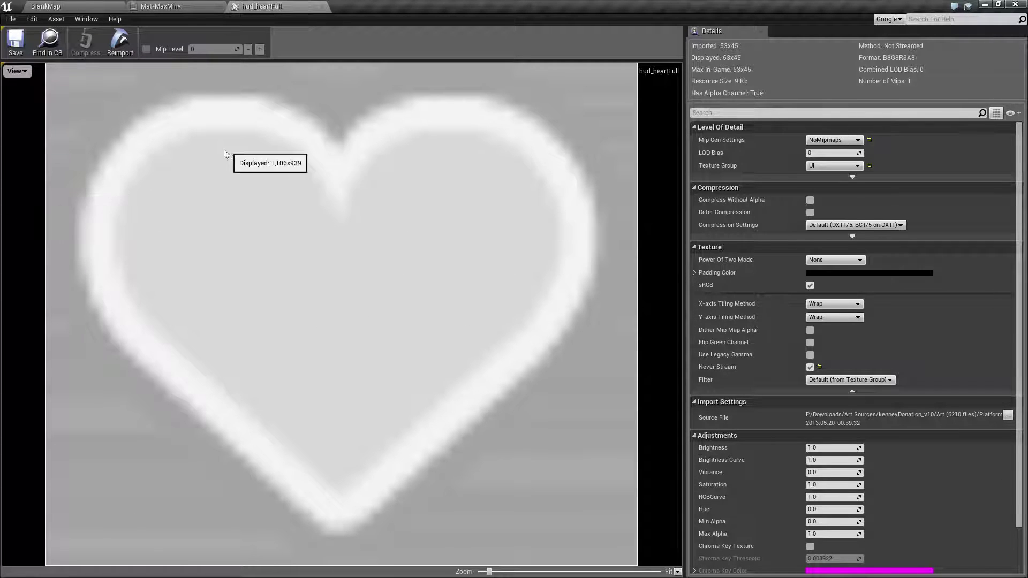
- Toggle the Red, Blue and Green channels off and turn on only the Alpha channel
{"action": "left_click", "coordinate": [16, 71]}
{"action": "left_click", "coordinate": [24, 93]}
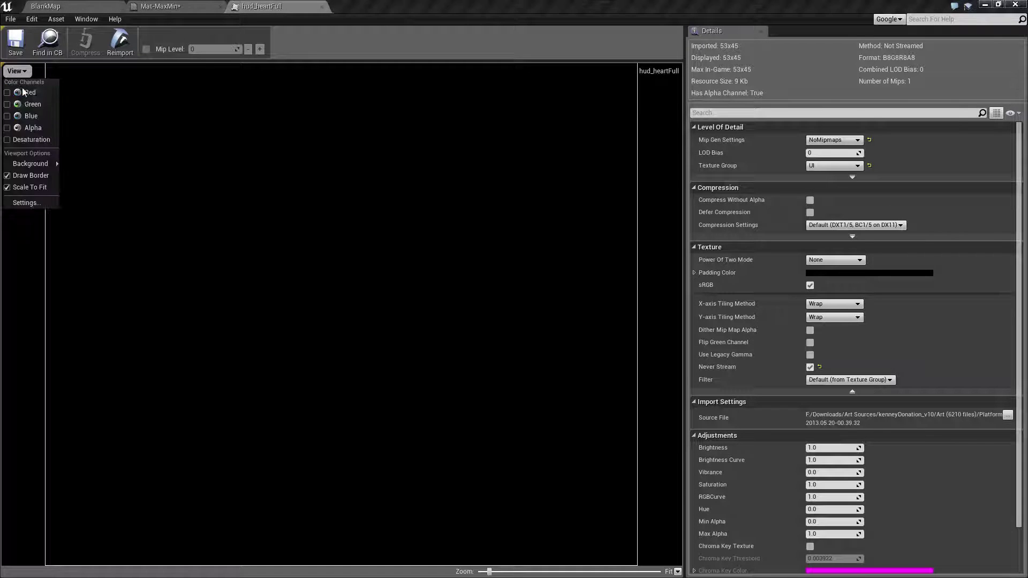
{"action": "left_click", "coordinate": [24, 92]}
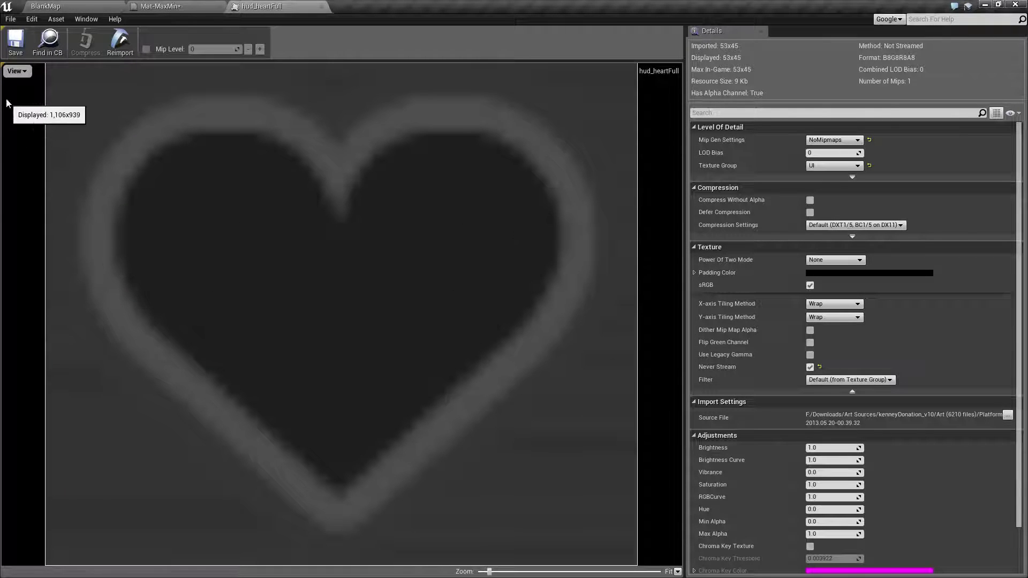
{"action": "left_click", "coordinate": [16, 71]}
{"action": "left_click", "coordinate": [24, 115]}
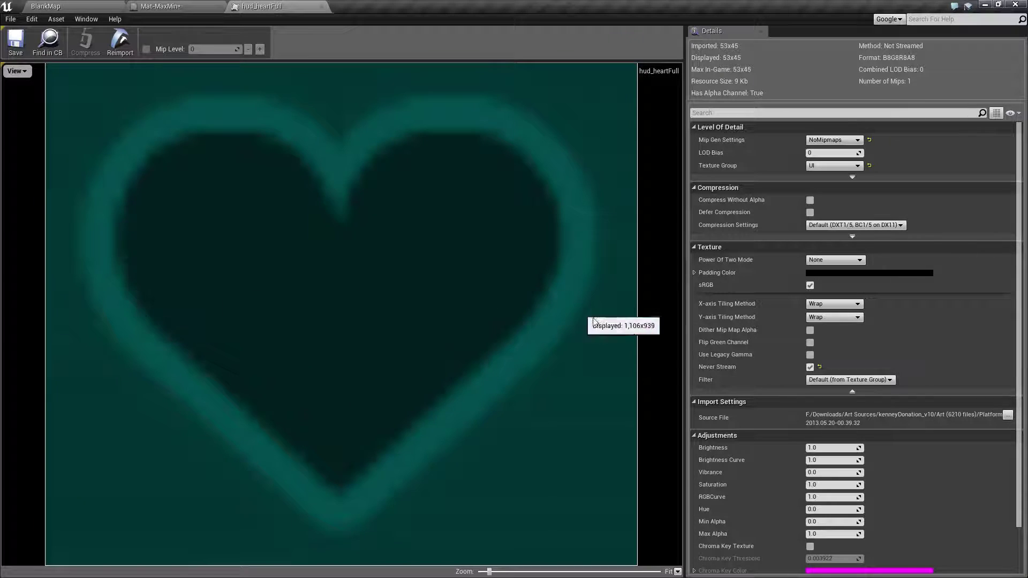
{"action": "left_click", "coordinate": [16, 71]}
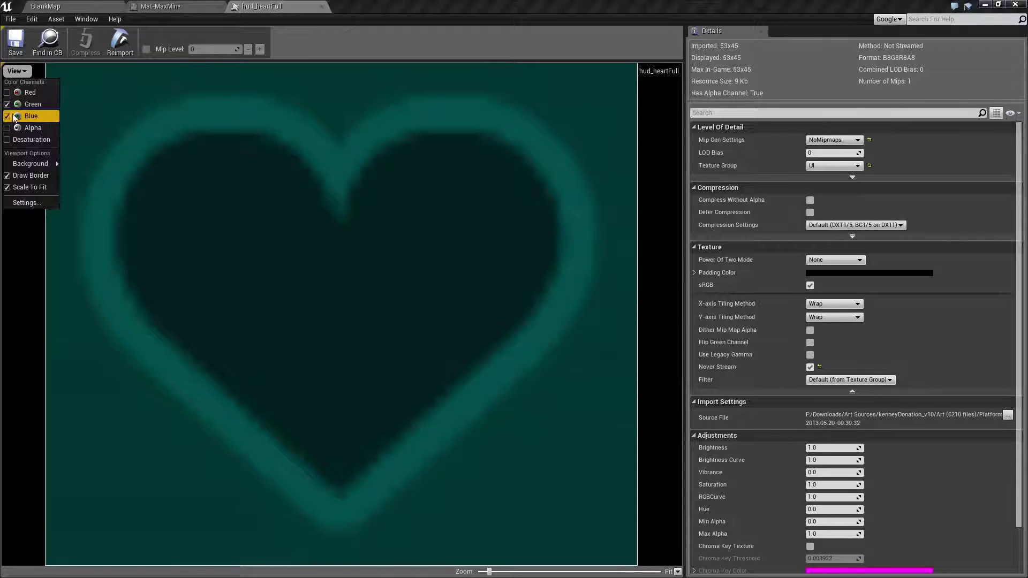
{"action": "left_click", "coordinate": [14, 117]}
{"action": "left_click", "coordinate": [21, 71]}
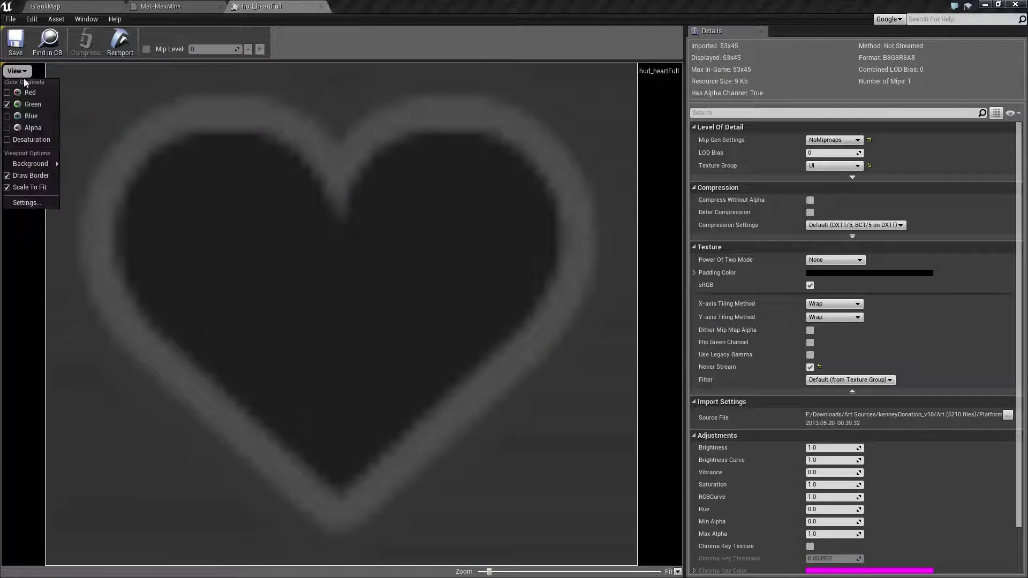
{"action": "left_click", "coordinate": [25, 104]}
{"action": "left_click", "coordinate": [16, 71]}
{"action": "left_click", "coordinate": [27, 128]}
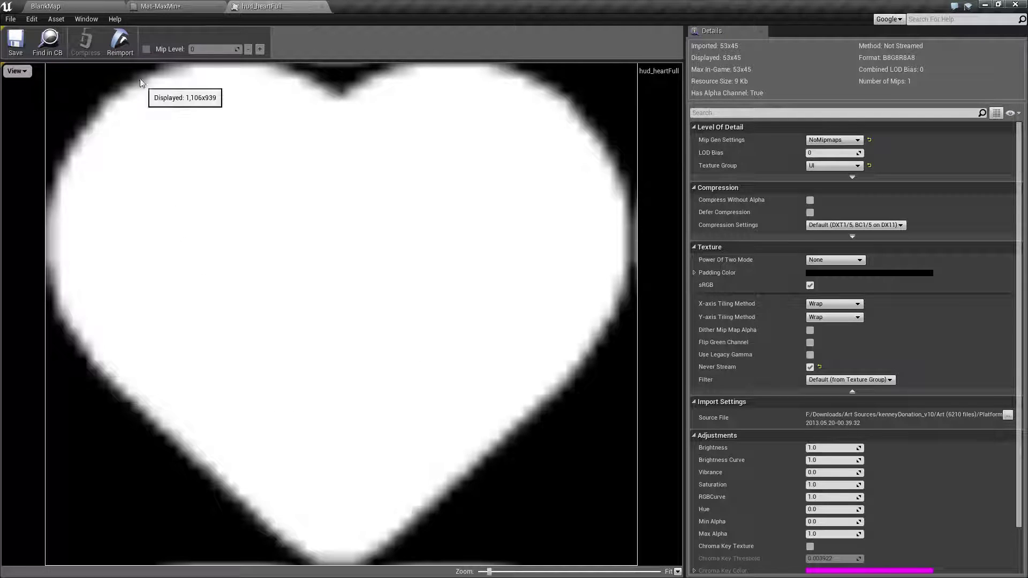
- Close the hud_heartFull tab and tilt the Mat-MaxMin preview to show the red heart over the gradient
{"action": "left_click", "coordinate": [320, 6]}
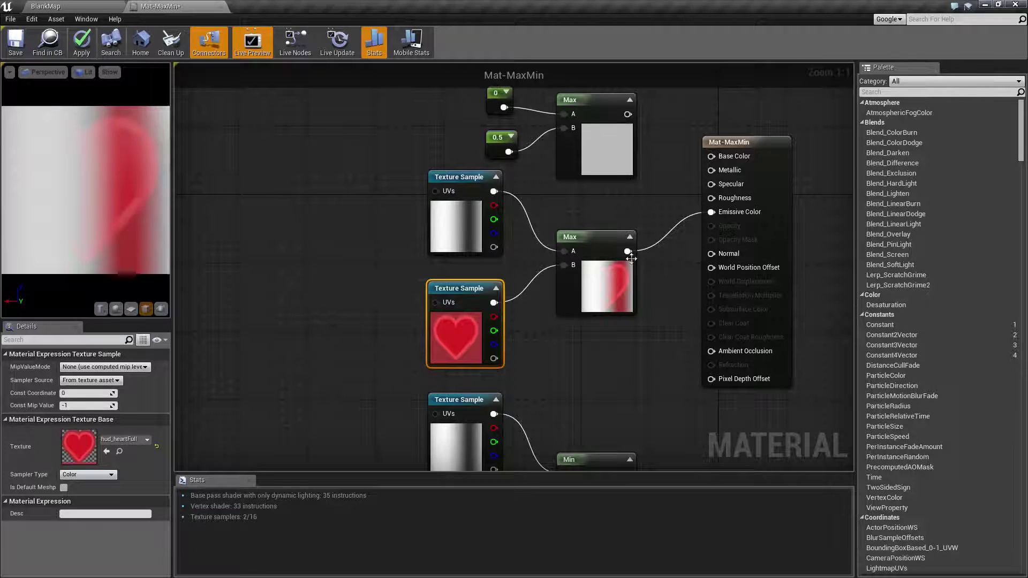
{"action": "right_click_drag", "start_coordinate": [642, 357], "coordinate": [614, 366]}
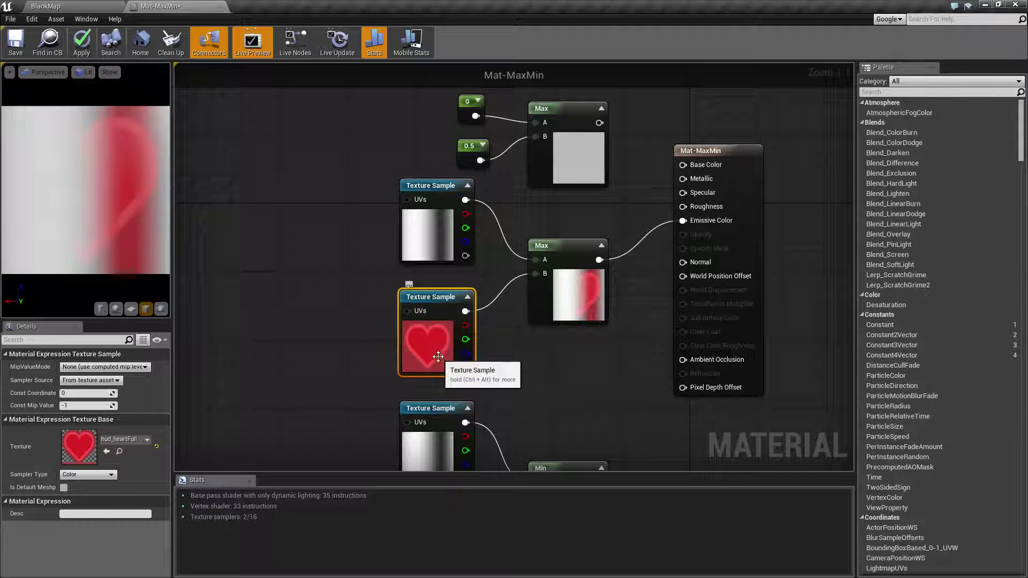
{"action": "left_click_drag", "start_coordinate": [69, 196], "coordinate": [85, 225]}
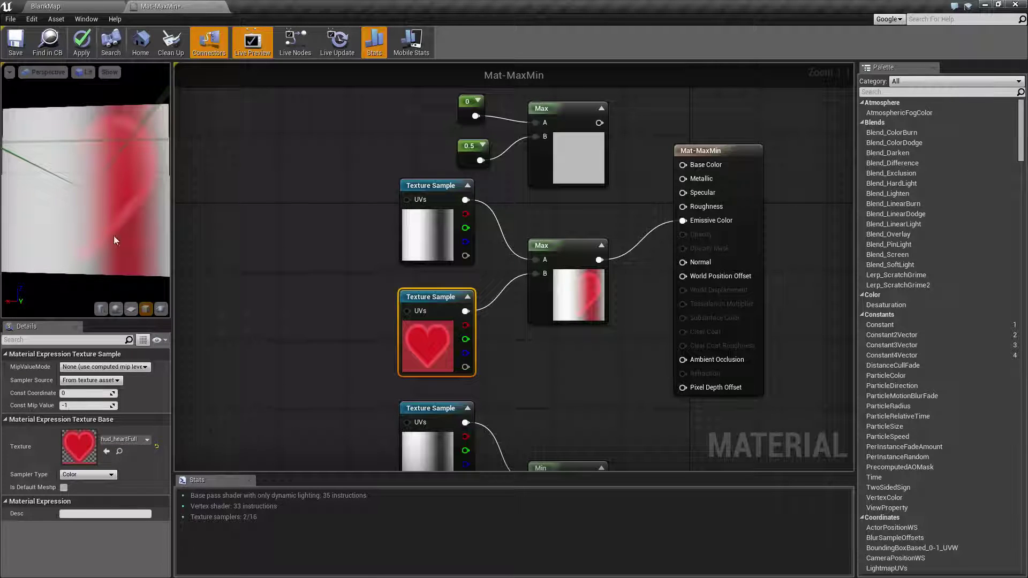
- Connect the Min node's output to Emissive Color, replacing the Max node
{"action": "right_click_drag", "start_coordinate": [588, 463], "coordinate": [550, 420]}
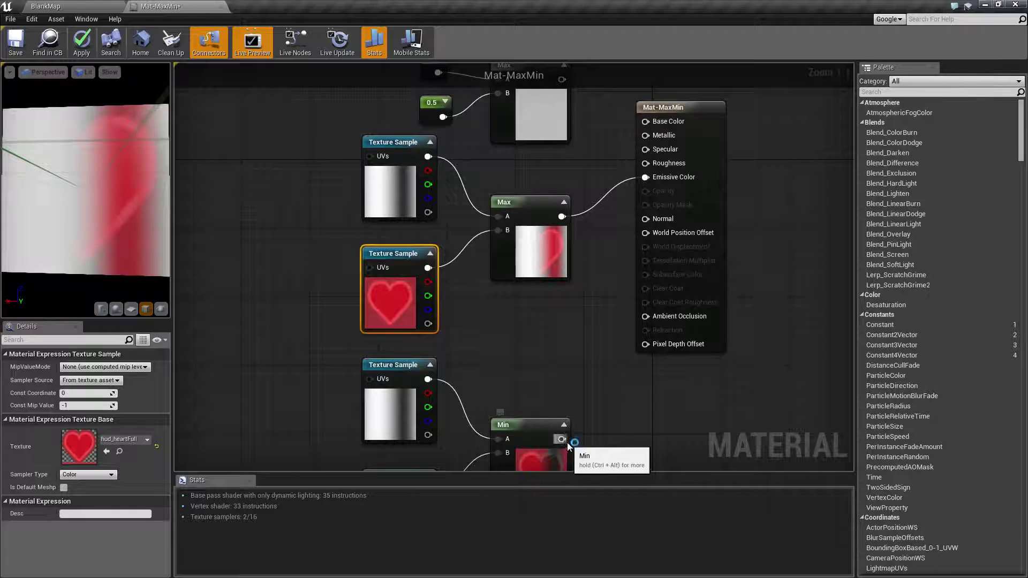
{"action": "left_click_drag", "start_coordinate": [561, 439], "coordinate": [645, 177]}
{"action": "right_click_drag", "start_coordinate": [575, 372], "coordinate": [587, 222]}
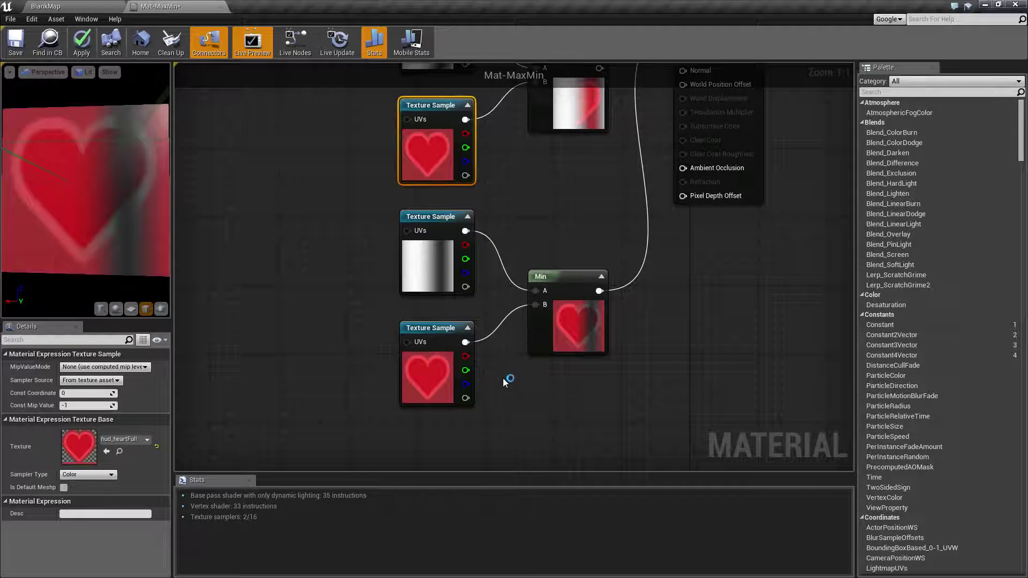
{"action": "right_click_drag", "start_coordinate": [503, 391], "coordinate": [494, 407]}
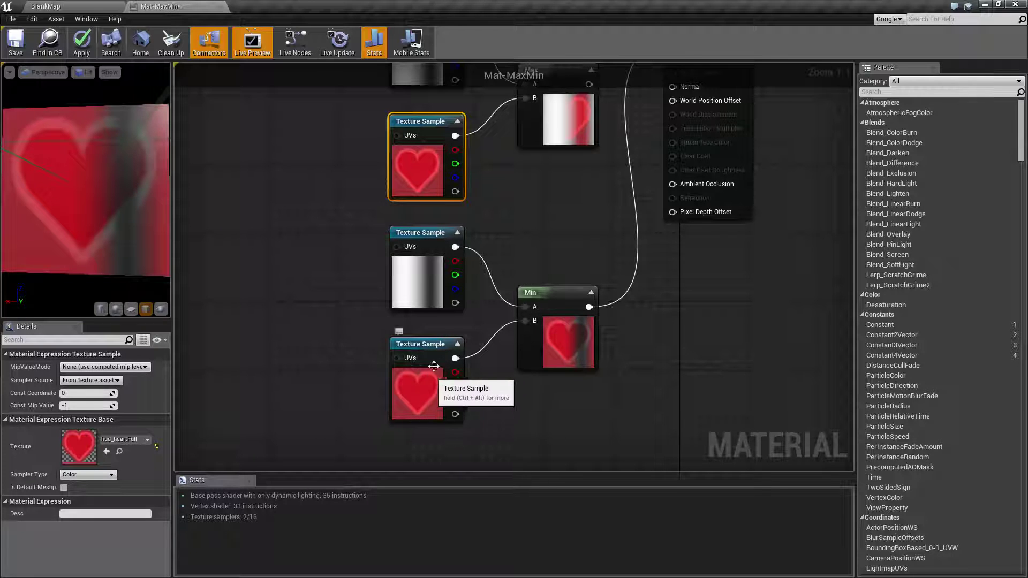
- Inspect the gradient and heart Texture Samples and the Min node, then orbit the preview plane
{"action": "left_click", "coordinate": [418, 286]}
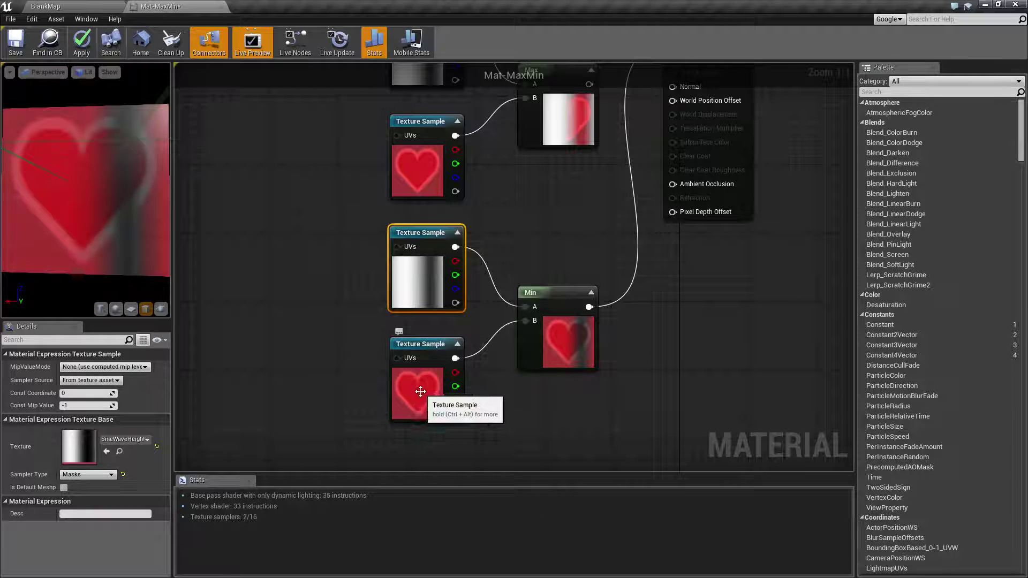
{"action": "left_click", "coordinate": [398, 386]}
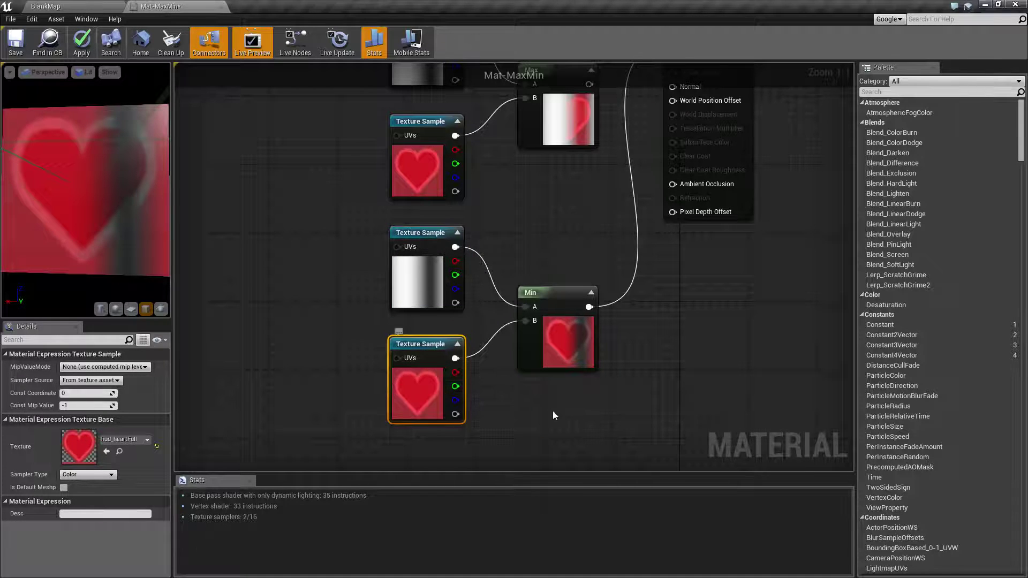
{"action": "left_click", "coordinate": [576, 330]}
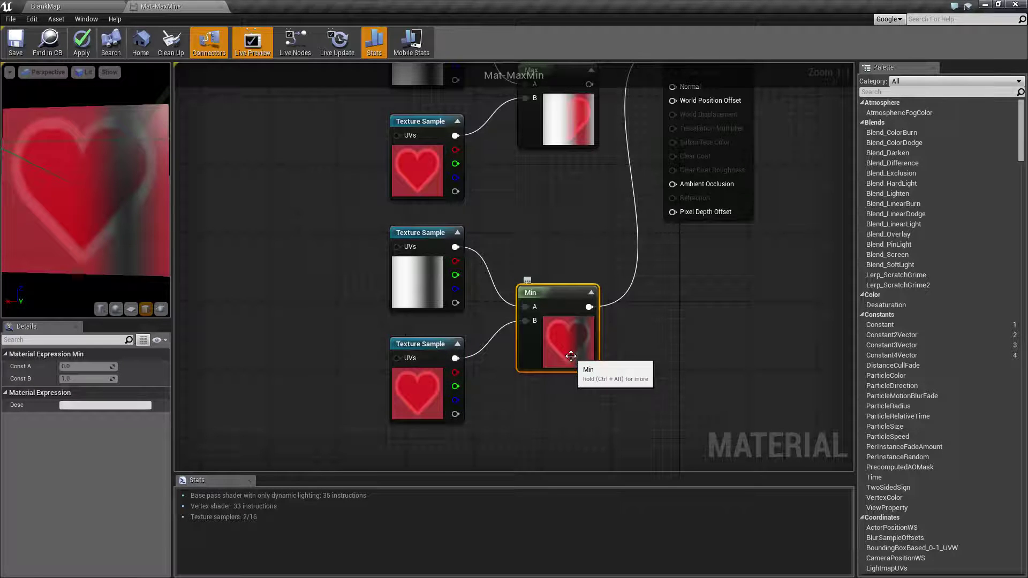
{"action": "left_click_drag", "start_coordinate": [122, 192], "coordinate": [129, 116]}
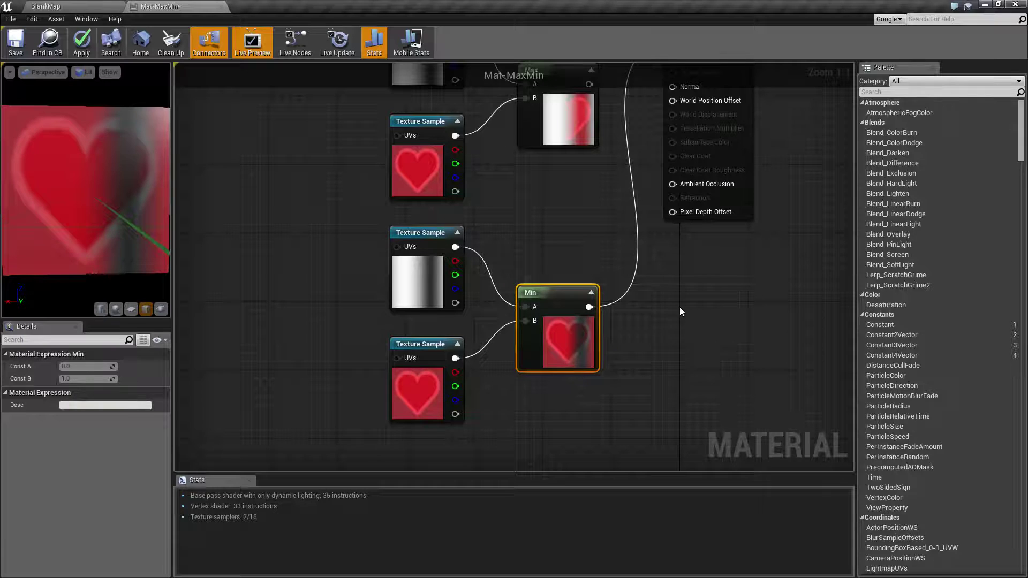
{"action": "right_click_drag", "start_coordinate": [679, 307], "coordinate": [554, 263]}
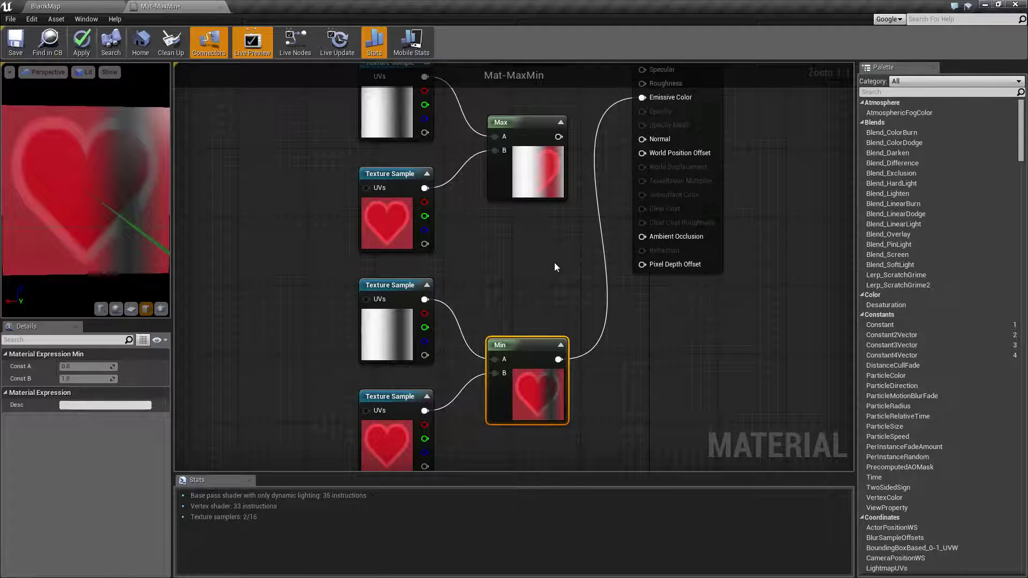
{"action": "right_click_drag", "start_coordinate": [554, 263], "coordinate": [530, 333]}
{"action": "left_click", "coordinate": [507, 186]}
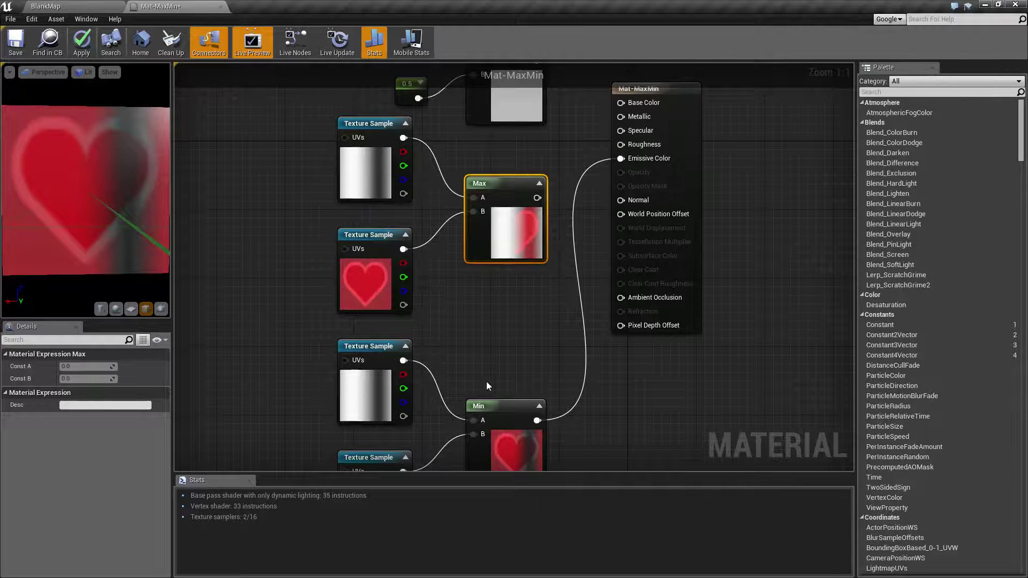
{"action": "right_click_drag", "start_coordinate": [486, 382], "coordinate": [482, 278]}
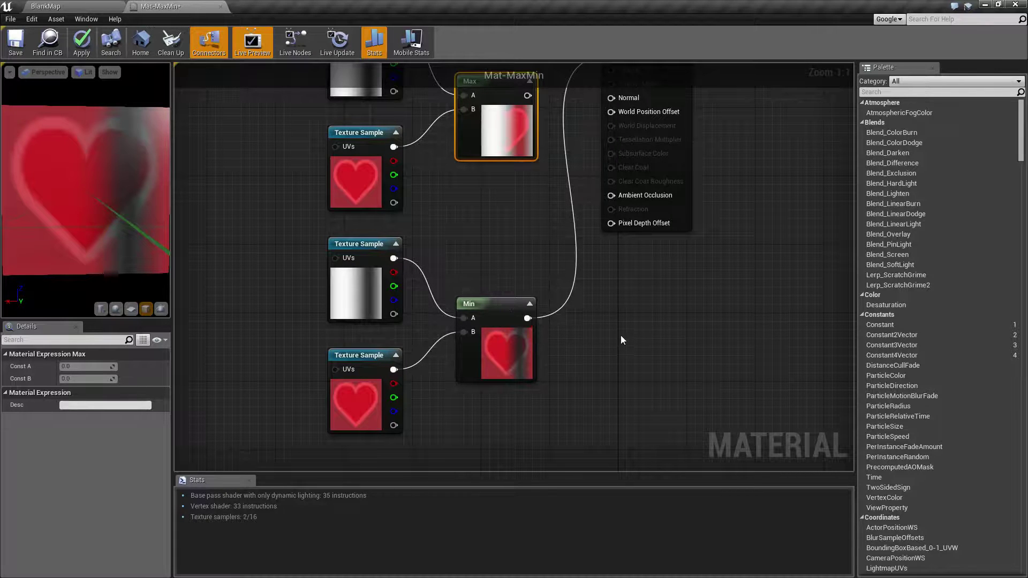
{"action": "right_click_drag", "start_coordinate": [619, 340], "coordinate": [547, 328]}
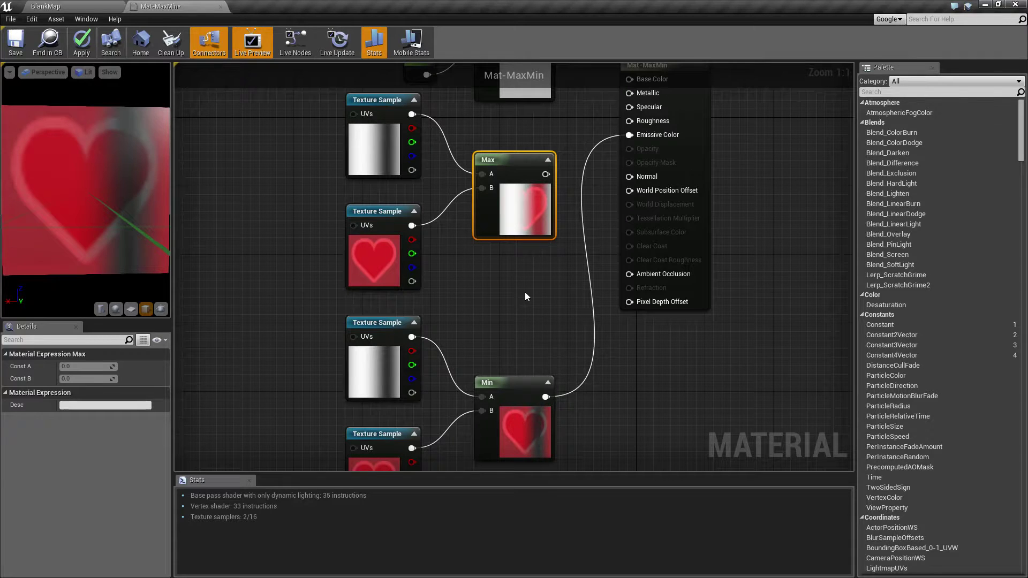
{"action": "right_click_drag", "start_coordinate": [563, 342], "coordinate": [544, 315]}
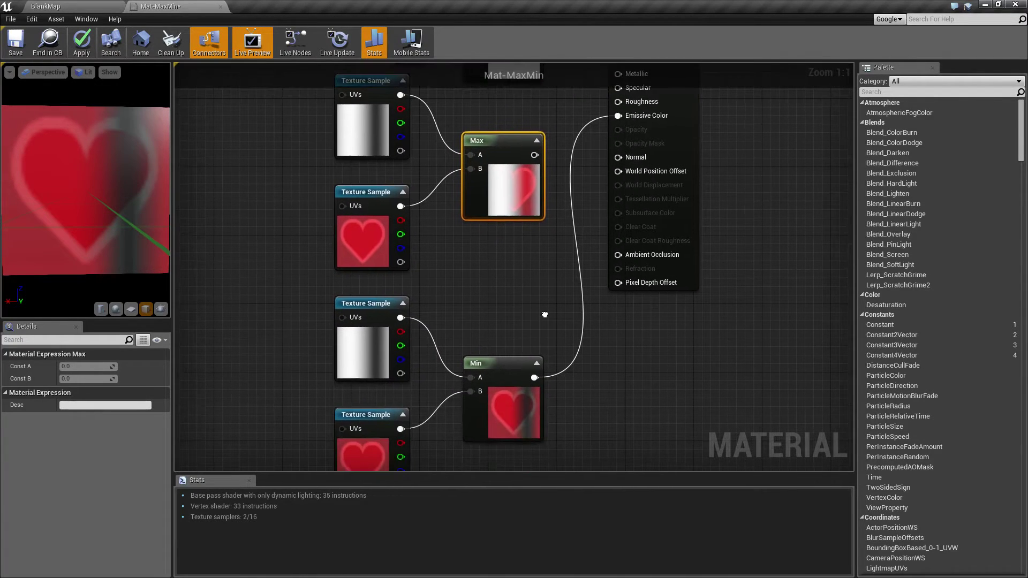